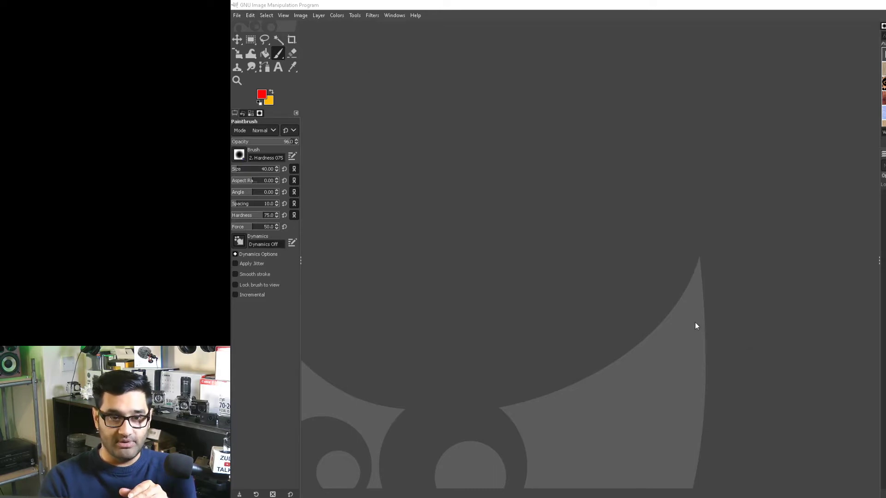
Open Preferences at Interface > Theme, where Dark is the current theme.
{"action": "left_click", "coordinate": [249, 16]}
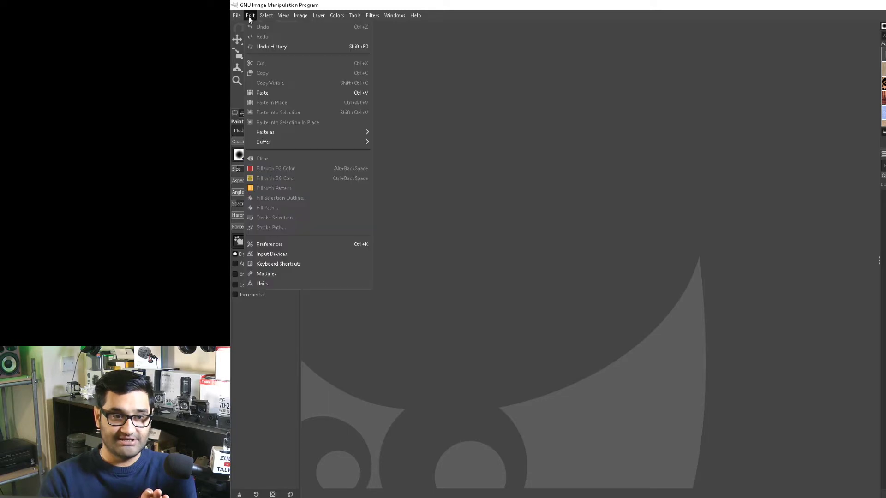
{"action": "left_click", "coordinate": [300, 244]}
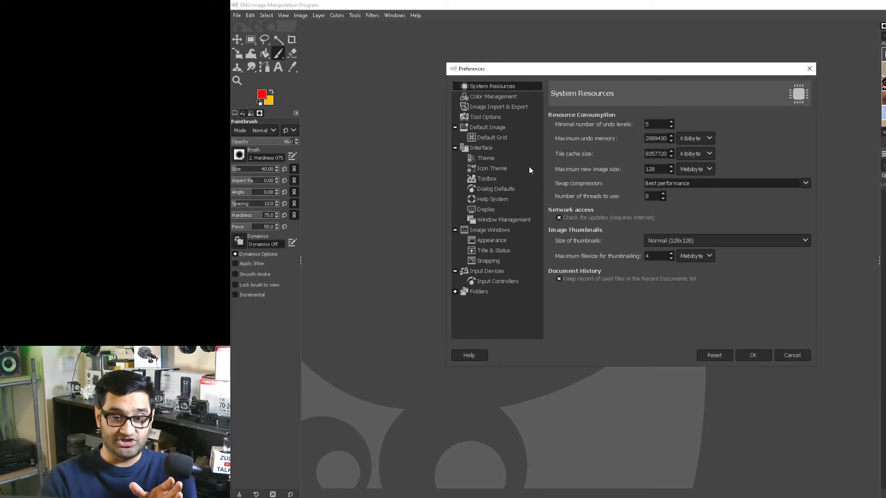
{"action": "left_click", "coordinate": [482, 148]}
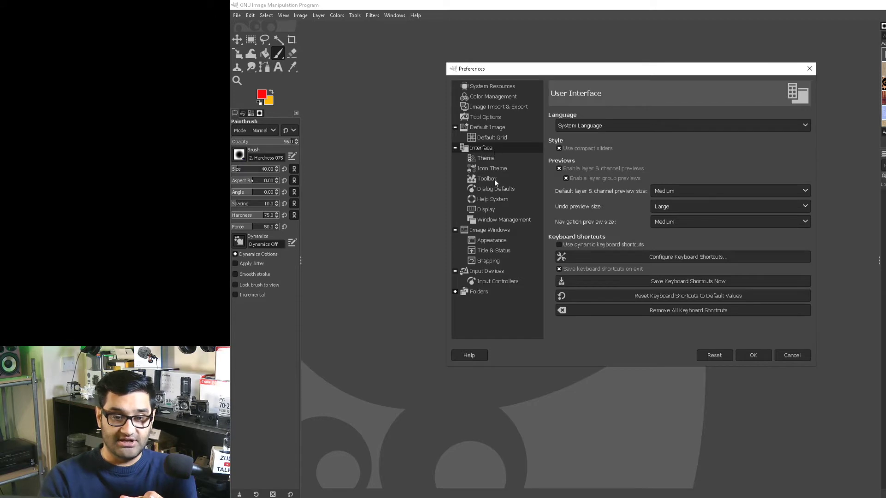
{"action": "left_click", "coordinate": [486, 159]}
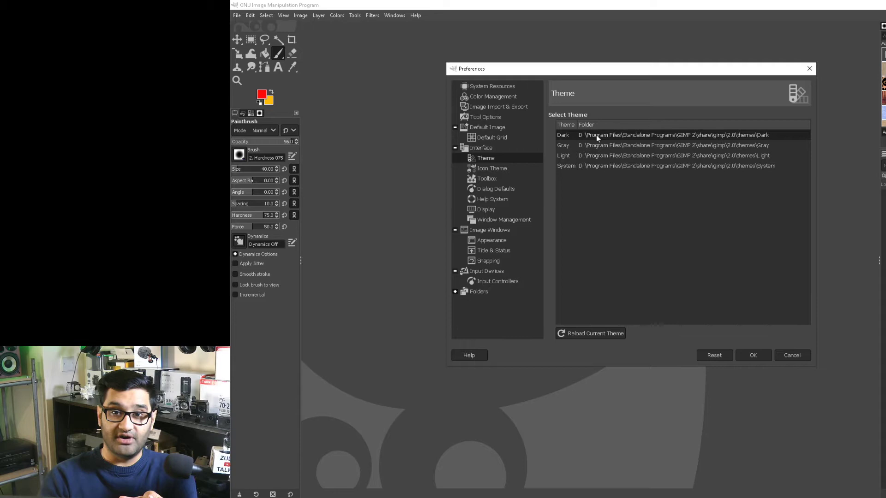
Switch the icon theme to Color, keep the custom icon size, then view the Toolbox page.
{"action": "left_click", "coordinate": [504, 169]}
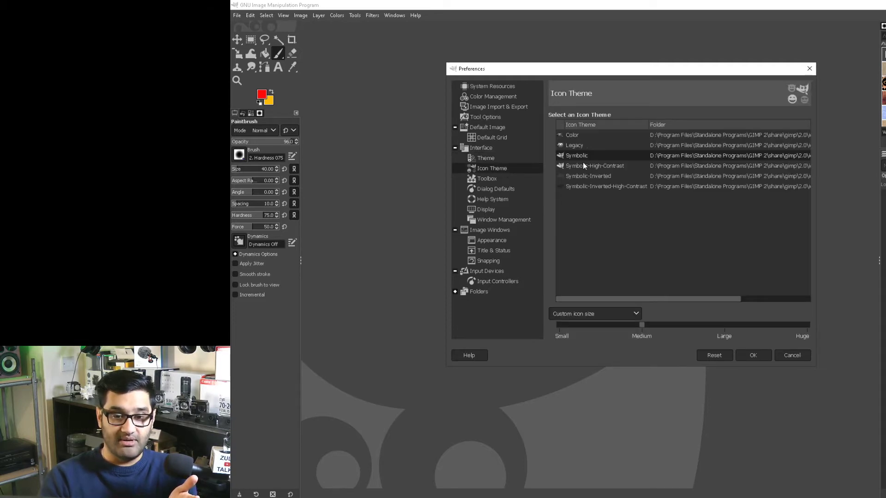
{"action": "left_click", "coordinate": [571, 134]}
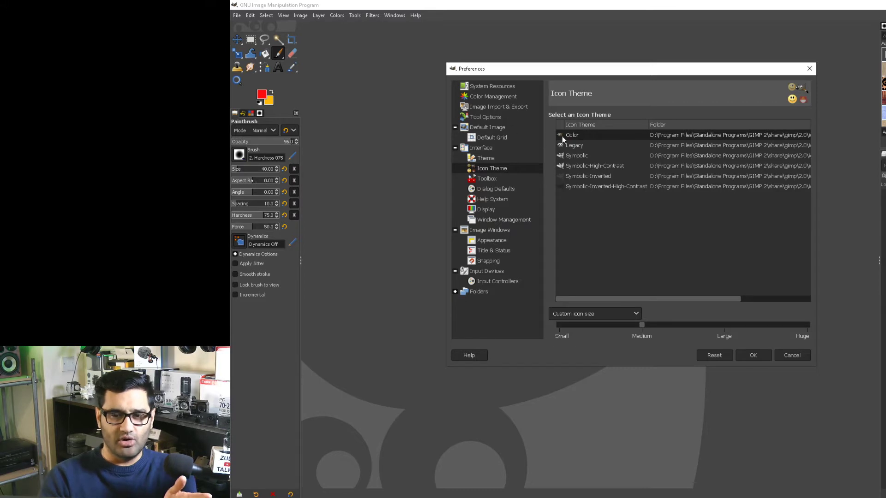
{"action": "left_click", "coordinate": [584, 314]}
{"action": "left_click", "coordinate": [582, 347]}
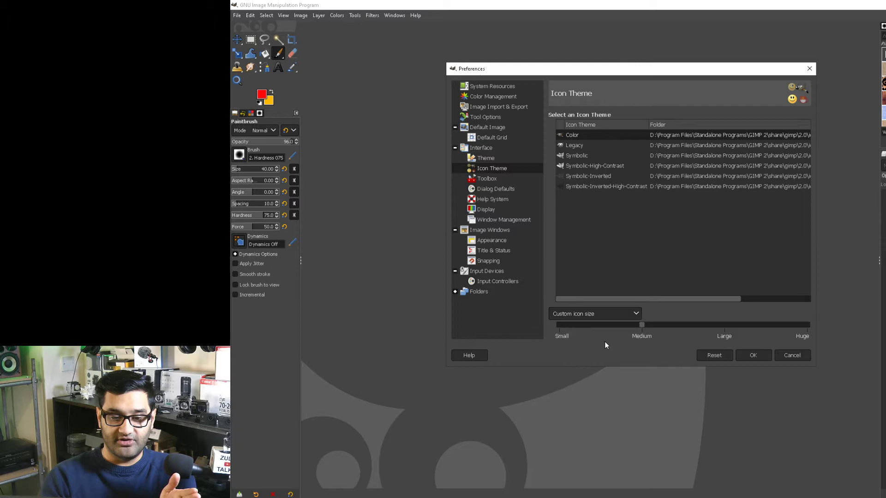
{"action": "left_click", "coordinate": [641, 326]}
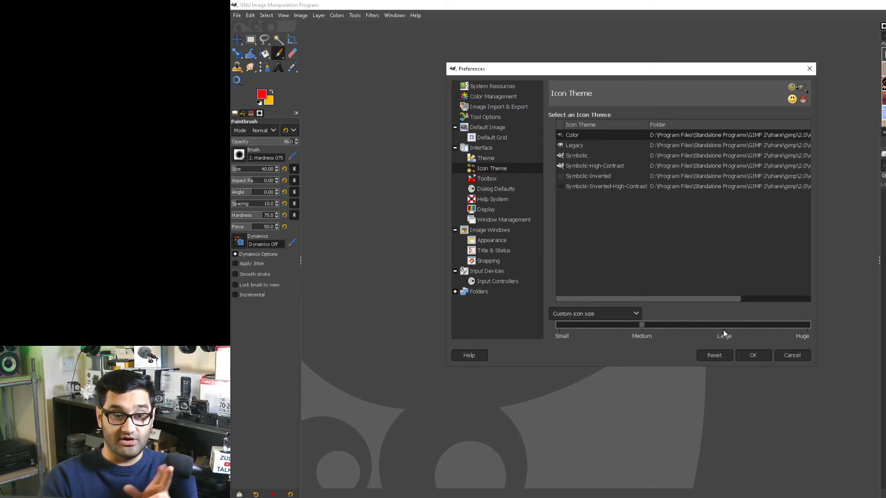
{"action": "left_click", "coordinate": [477, 180]}
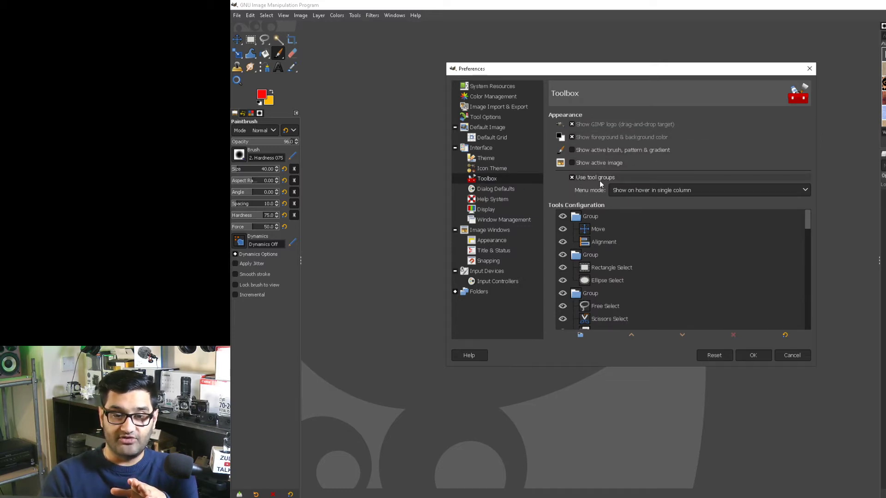
Untick Use tool groups so every tool shows individually, and confirm the preferences with OK.
{"action": "left_click", "coordinate": [238, 55]}
{"action": "mouse_move", "coordinate": [240, 58]}
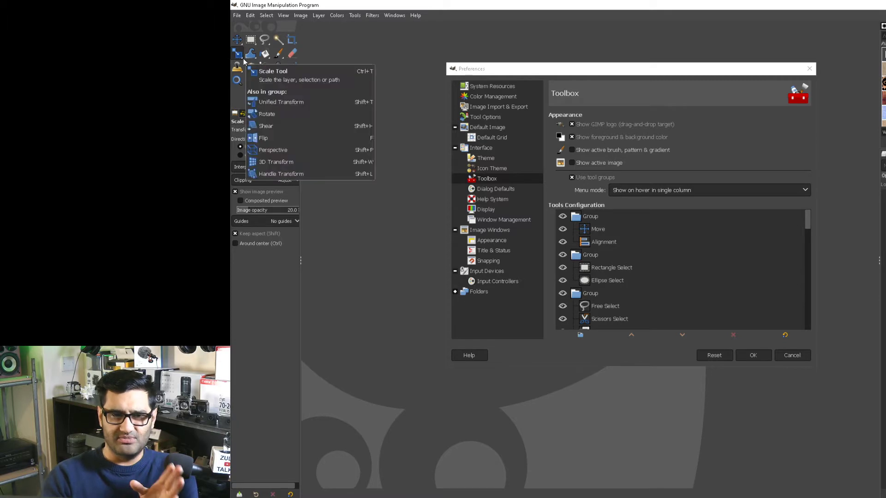
{"action": "left_click", "coordinate": [571, 178]}
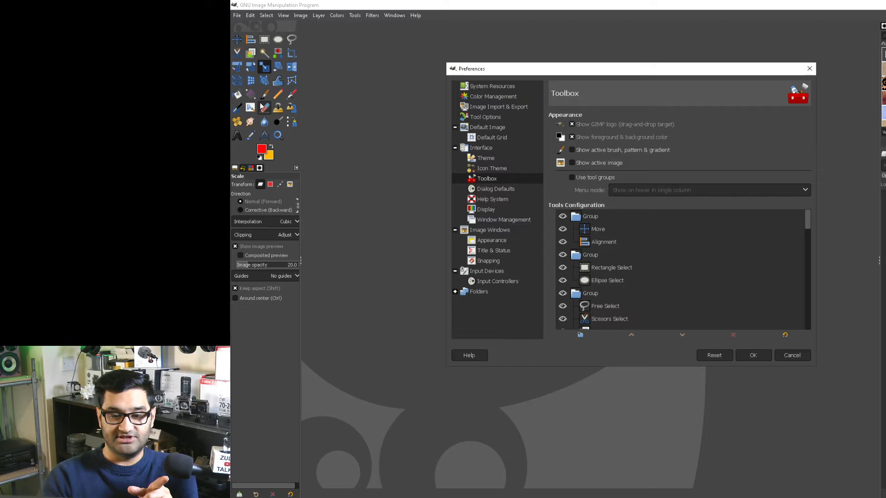
{"action": "left_click", "coordinate": [753, 356]}
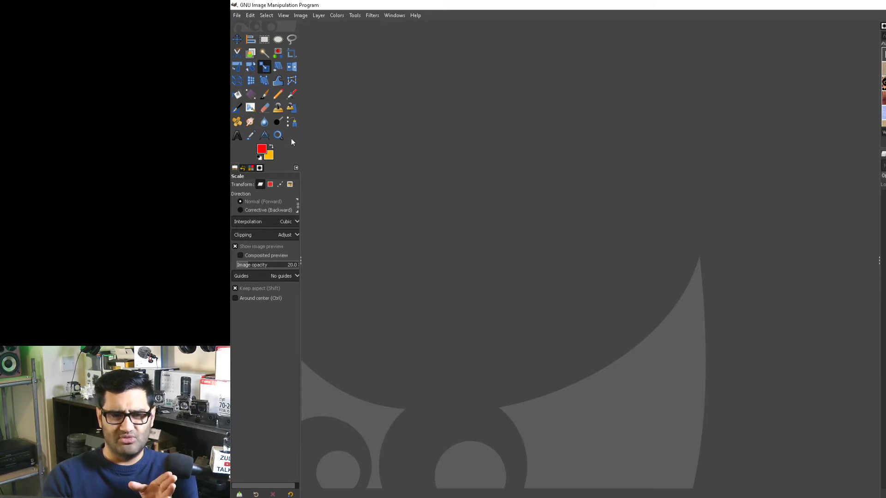
Cycle through the dock's tabs, from Tool Options to Colormap and Brushes.
{"action": "left_click", "coordinate": [258, 168]}
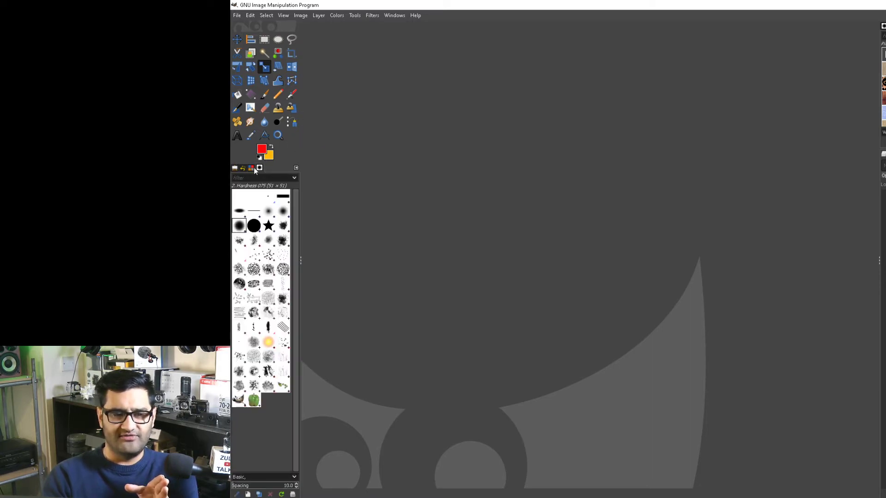
{"action": "left_click", "coordinate": [250, 168]}
{"action": "left_click", "coordinate": [243, 168]}
{"action": "left_click", "coordinate": [234, 168]}
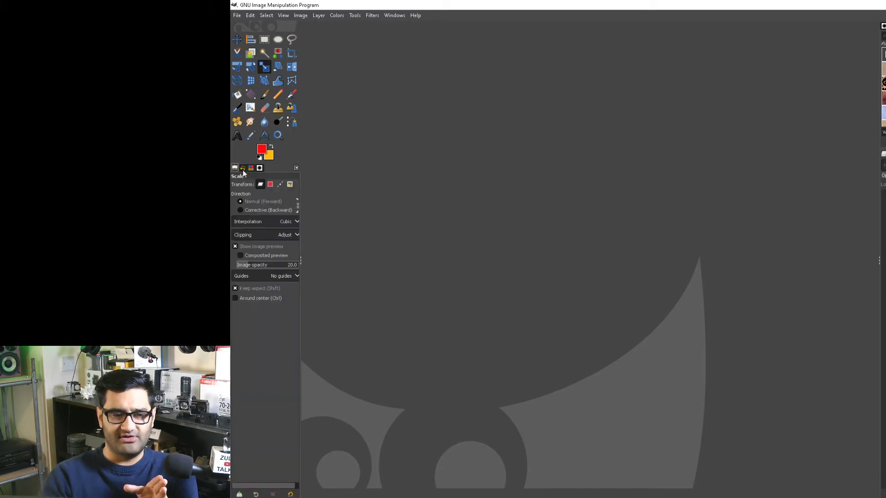
{"action": "left_click", "coordinate": [243, 169]}
{"action": "left_click", "coordinate": [251, 168]}
{"action": "left_click", "coordinate": [259, 168]}
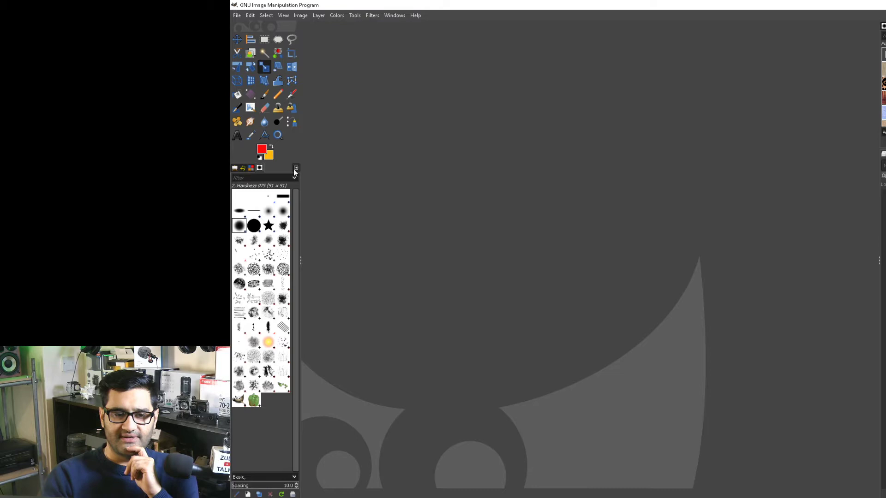
Close the Brushes and Colormap tabs, leaving only Tool Options and Undo History.
{"action": "left_click", "coordinate": [295, 169]}
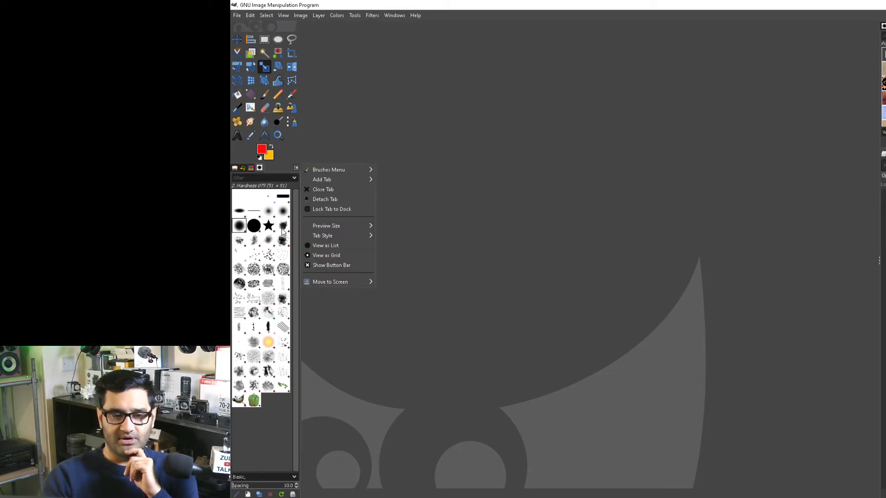
{"action": "left_click", "coordinate": [323, 190]}
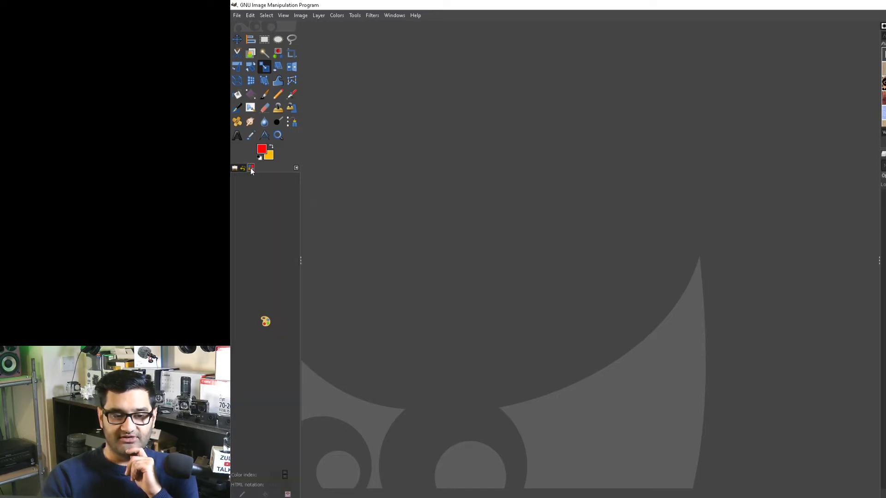
{"action": "left_click", "coordinate": [296, 168]}
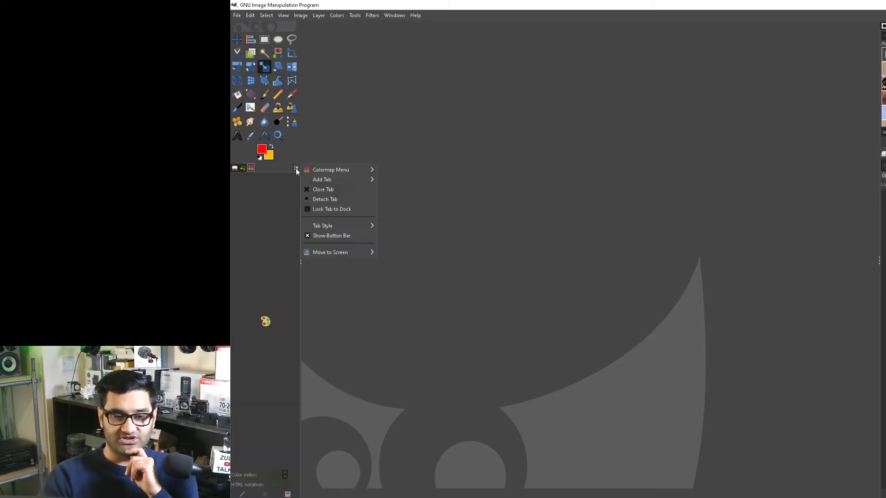
{"action": "left_click", "coordinate": [320, 191]}
{"action": "left_click", "coordinate": [249, 169]}
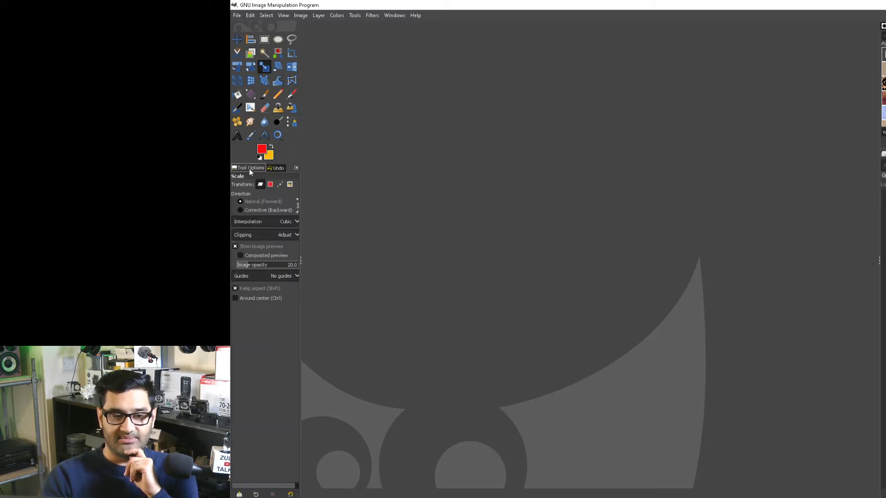
{"action": "left_click", "coordinate": [276, 169]}
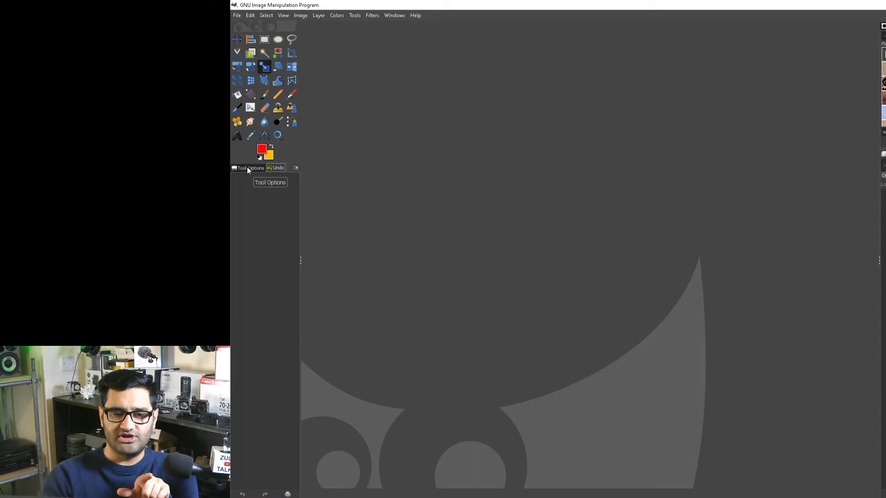
{"action": "left_click", "coordinate": [247, 169]}
{"action": "left_click", "coordinate": [273, 170]}
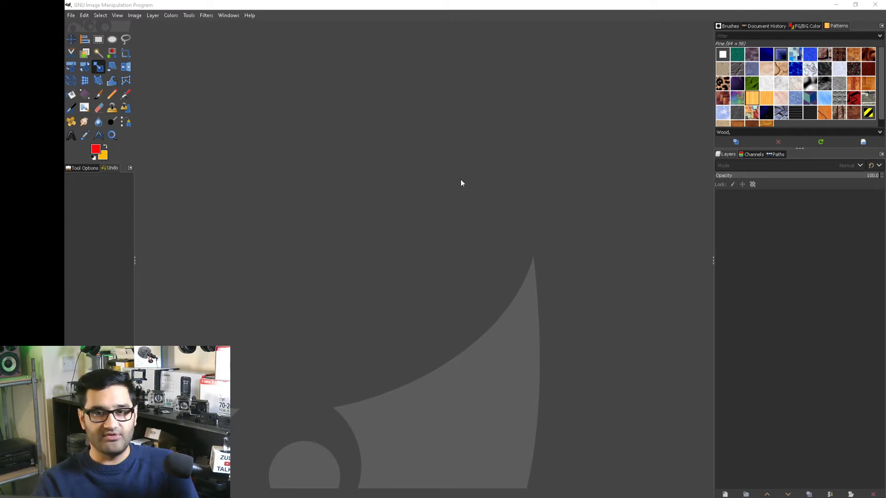
Close the Patterns tab in the upper-right dock.
{"action": "left_click", "coordinate": [744, 45]}
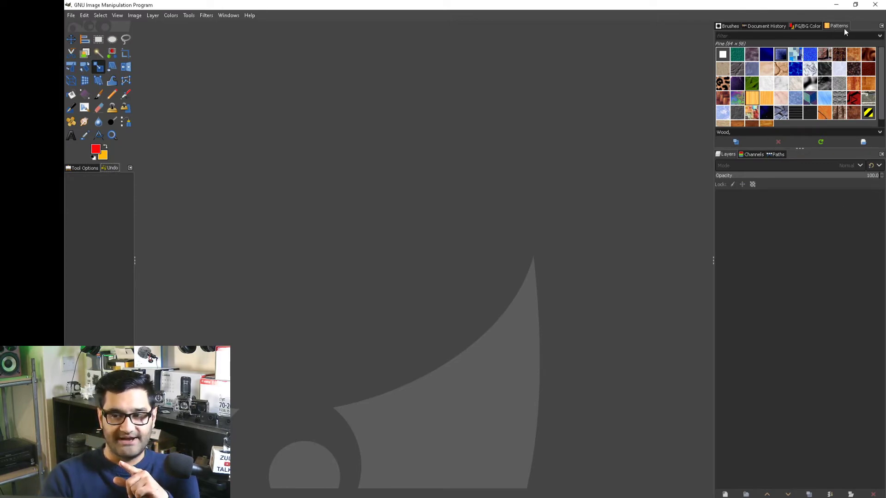
{"action": "left_click", "coordinate": [880, 27]}
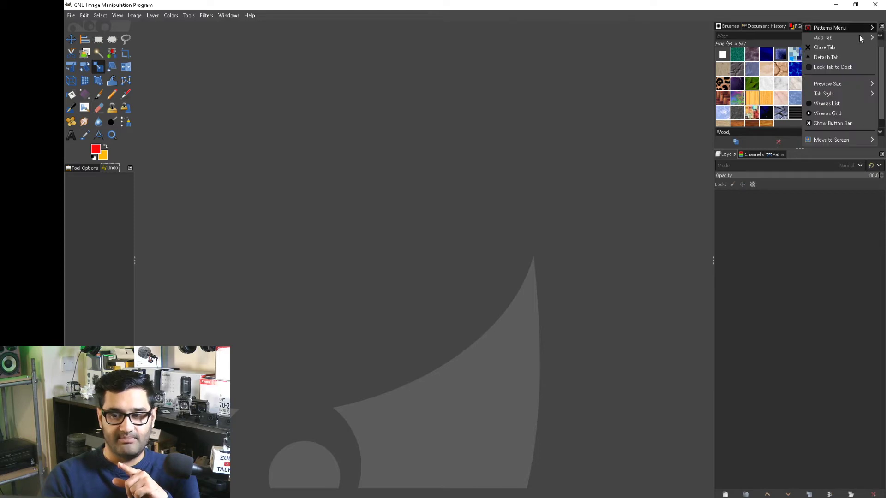
{"action": "left_click", "coordinate": [824, 50]}
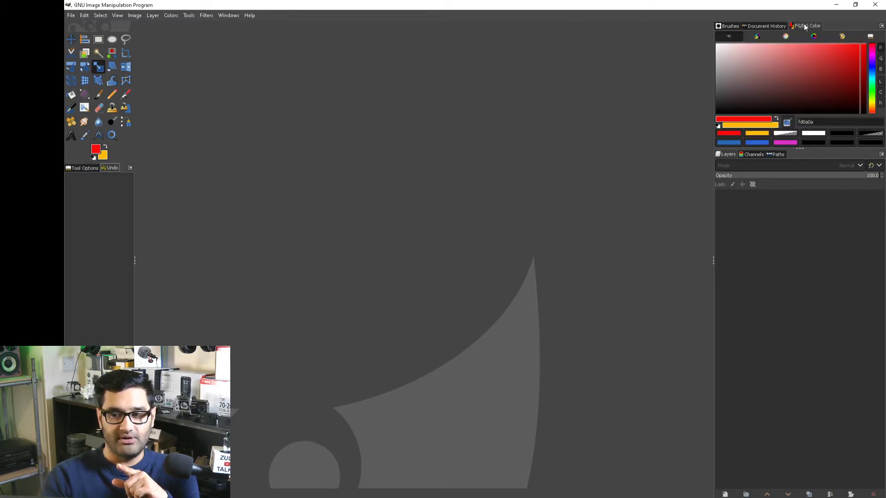
Check Document History and Brushes, then show the FG/BG Color selector.
{"action": "left_click", "coordinate": [775, 27]}
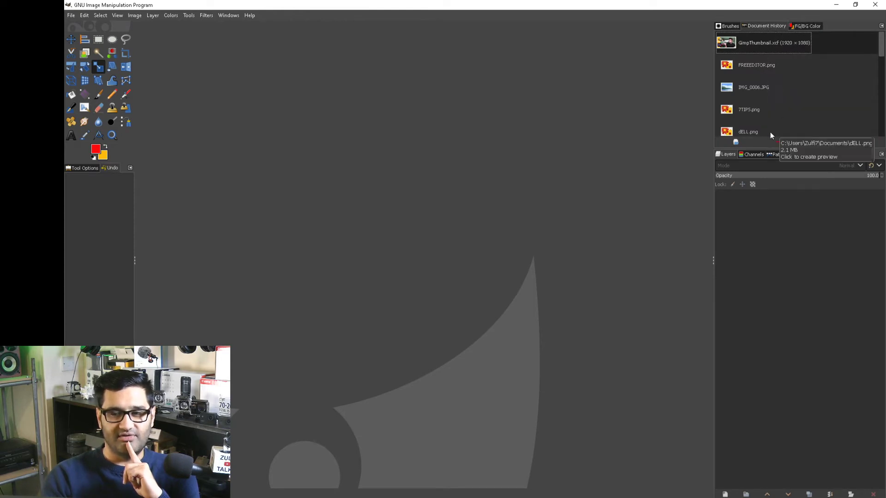
{"action": "left_click", "coordinate": [723, 27]}
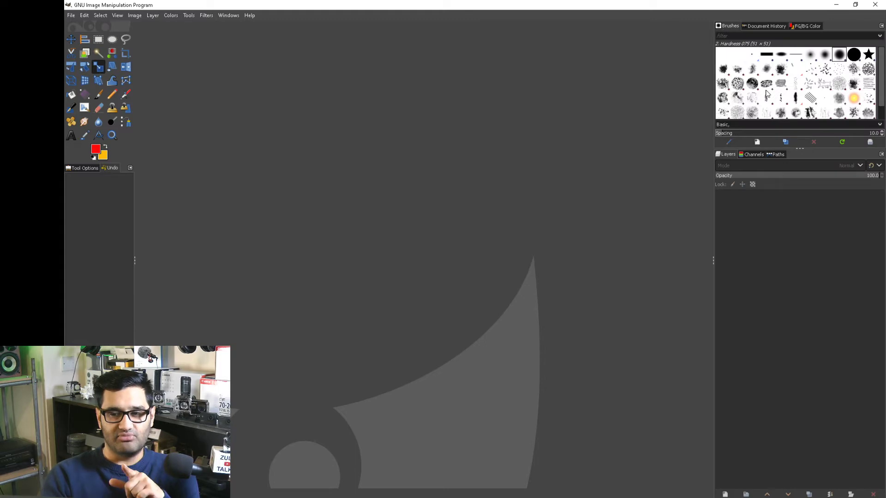
{"action": "scroll", "coordinate": [882, 76], "scroll_direction": "down", "scroll_amount": 2}
{"action": "scroll", "coordinate": [882, 76], "scroll_direction": "up", "scroll_amount": 2}
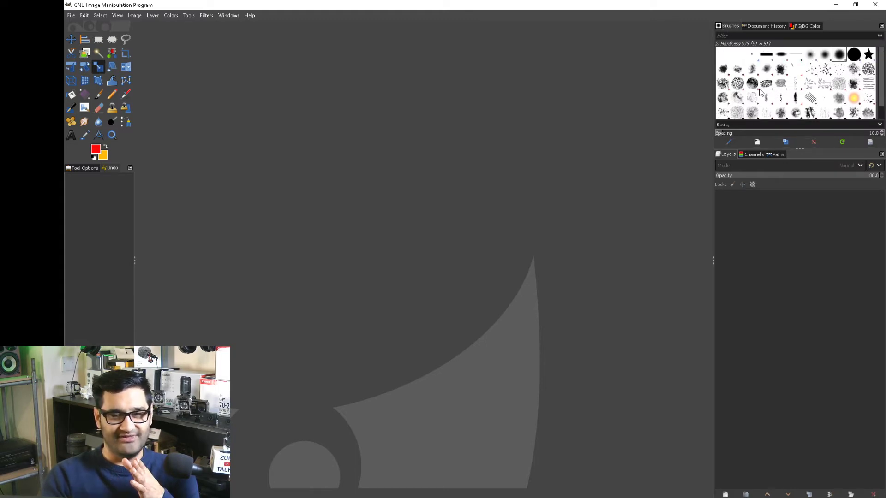
{"action": "left_click", "coordinate": [804, 28]}
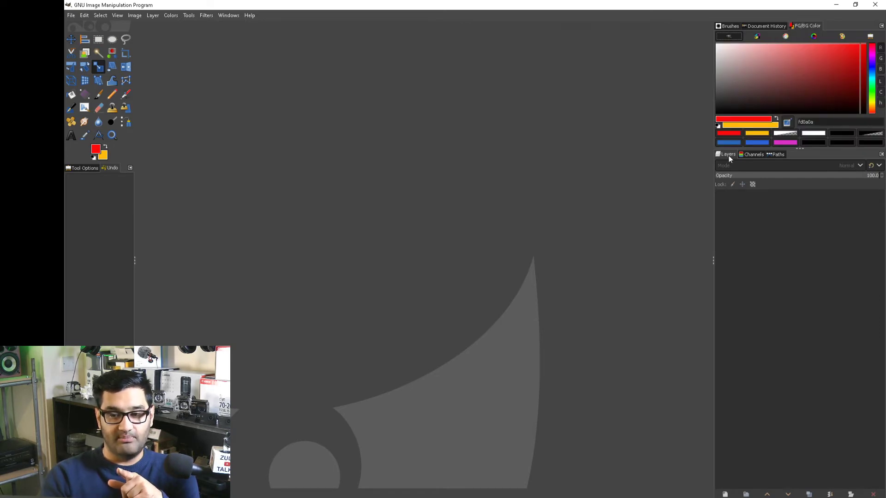
Look at the Channels and Paths tabs, return to Layers, and dismiss the add-tab menu.
{"action": "left_click", "coordinate": [752, 154]}
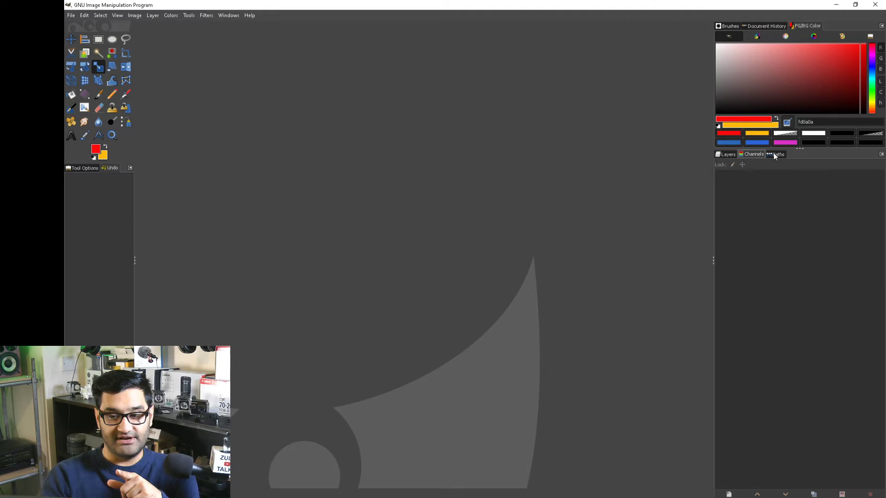
{"action": "left_click", "coordinate": [773, 154]}
{"action": "left_click", "coordinate": [726, 155]}
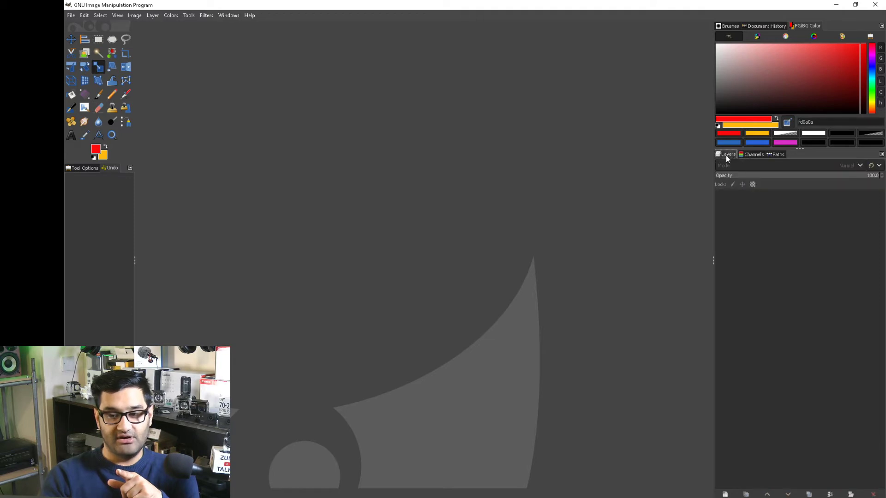
{"action": "left_click", "coordinate": [881, 154]}
{"action": "mouse_move", "coordinate": [828, 166]}
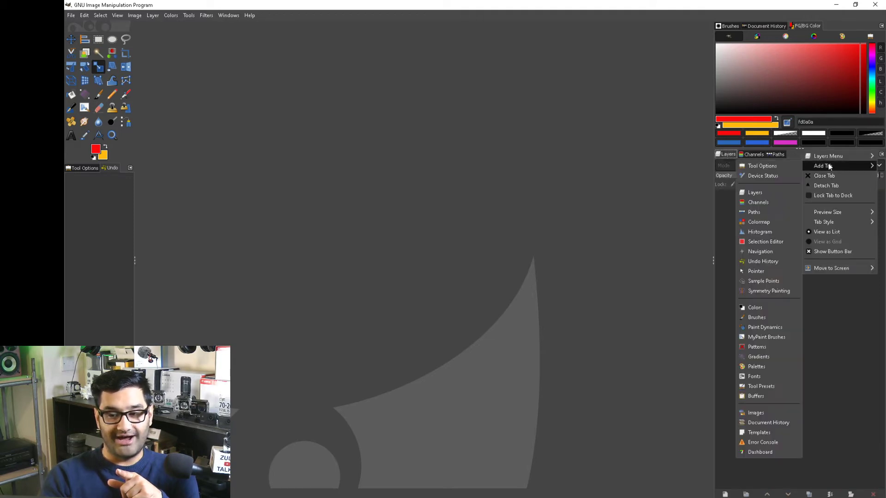
{"action": "left_click", "coordinate": [525, 231]}
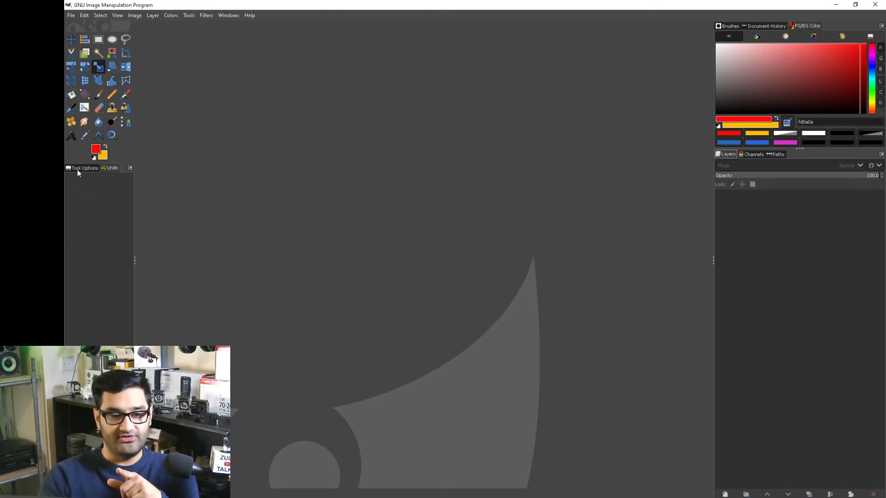
Drag Tool Options into a new right-side dock column, with Undo History beside it.
{"action": "mouse_move", "coordinate": [77, 169]}
{"action": "left_mouse_down"}
{"action": "mouse_move", "coordinate": [392, 171]}
{"action": "mouse_move", "coordinate": [672, 132]}
{"action": "mouse_move", "coordinate": [708, 134]}
{"action": "mouse_move", "coordinate": [717, 160]}
{"action": "mouse_move", "coordinate": [616, 161]}
{"action": "mouse_move", "coordinate": [116, 220]}
{"action": "mouse_move", "coordinate": [83, 163]}
{"action": "left_mouse_up"}
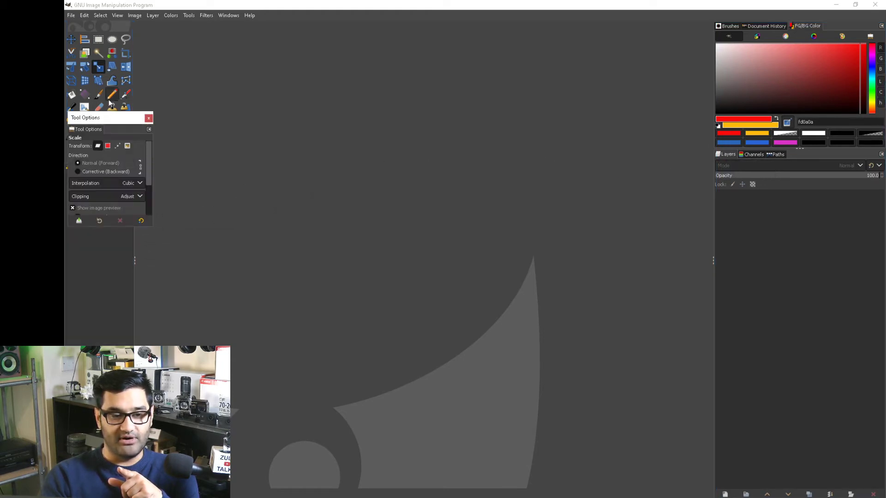
{"action": "left_click_drag", "start_coordinate": [100, 118], "coordinate": [716, 154]}
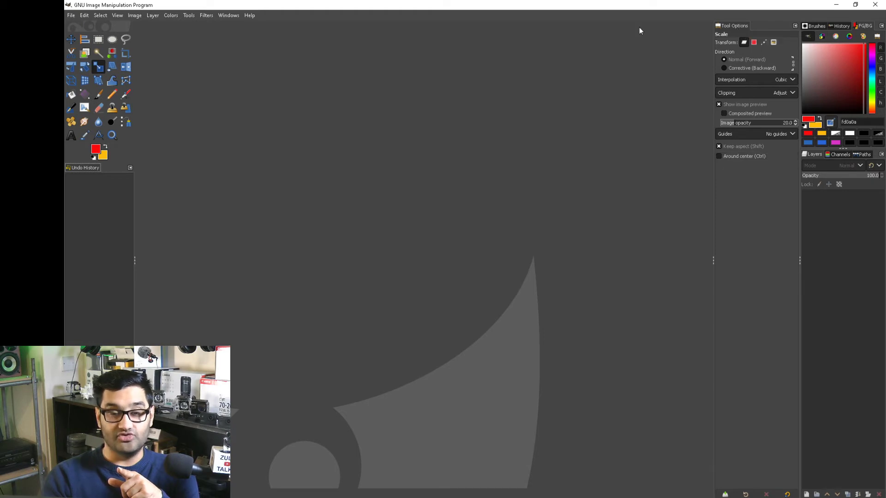
{"action": "left_click_drag", "start_coordinate": [80, 169], "coordinate": [757, 28]}
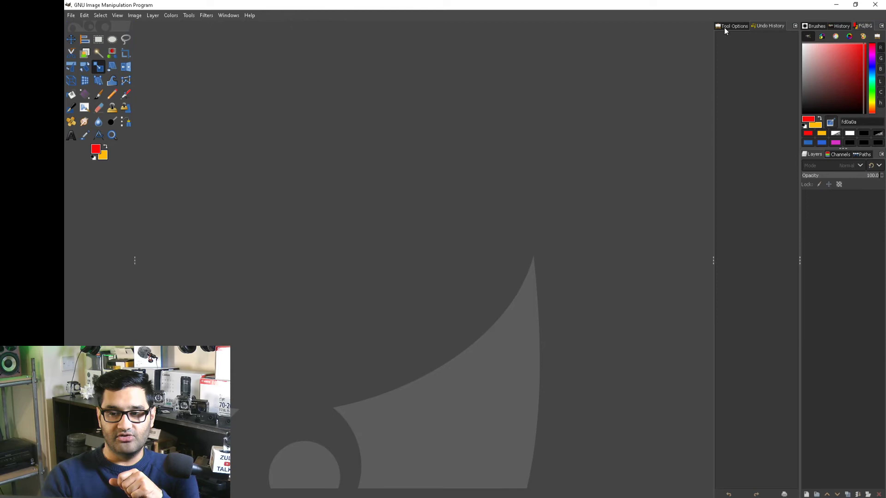
Show Tool Options, pick Fuzzy Select, then the Text tool (Arial Bold, 62, red).
{"action": "left_click", "coordinate": [729, 27]}
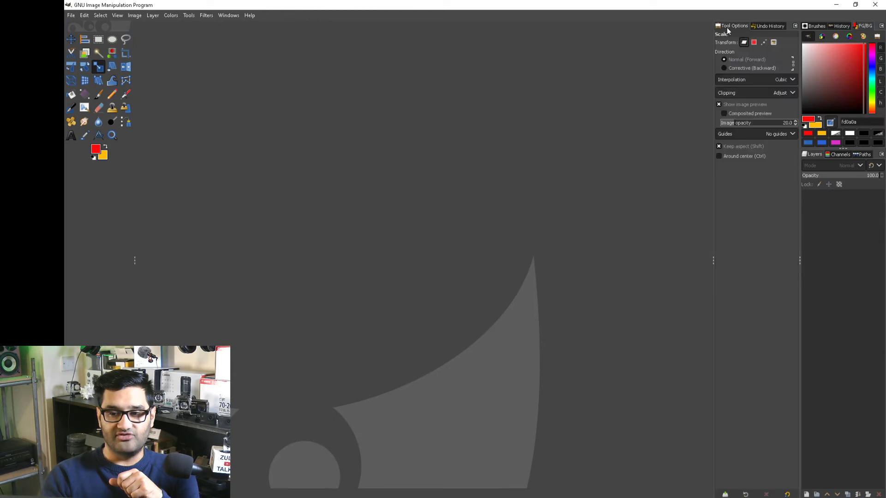
{"action": "left_click", "coordinate": [98, 54]}
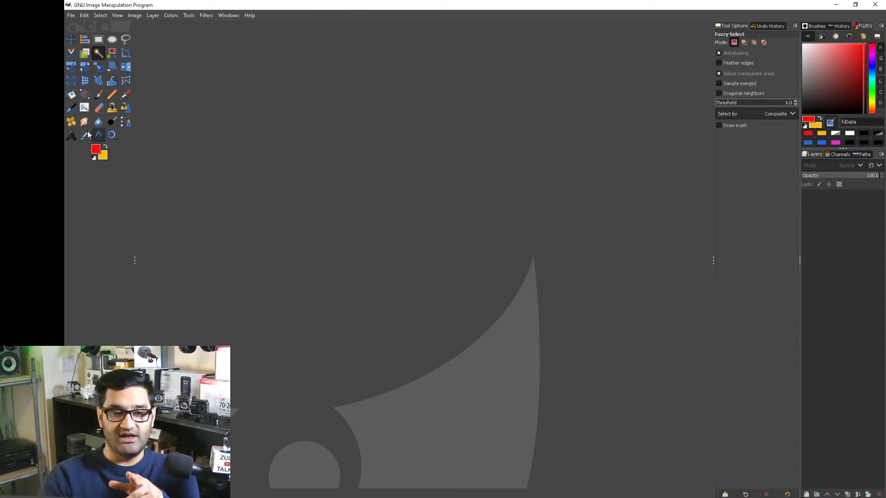
{"action": "left_click", "coordinate": [72, 135]}
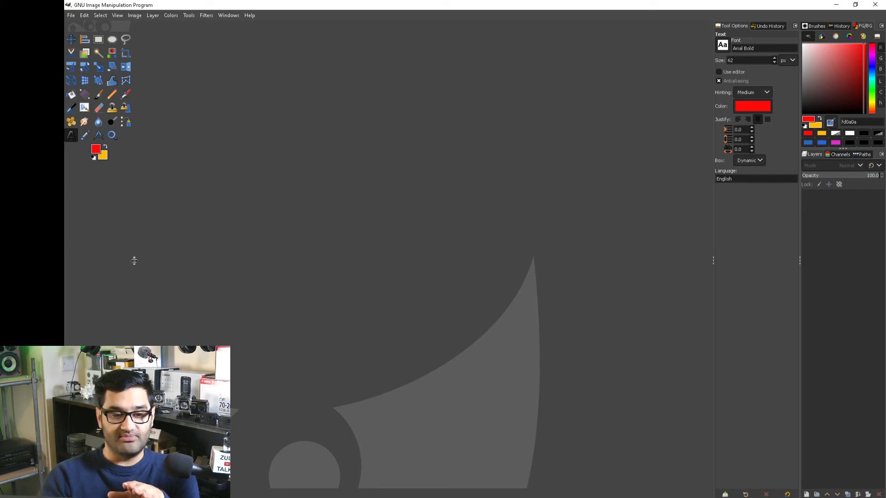
Drag the toolbox's right edge leftward until the tools wrap into two columns.
{"action": "left_click_drag", "start_coordinate": [134, 261], "coordinate": [86, 261]}
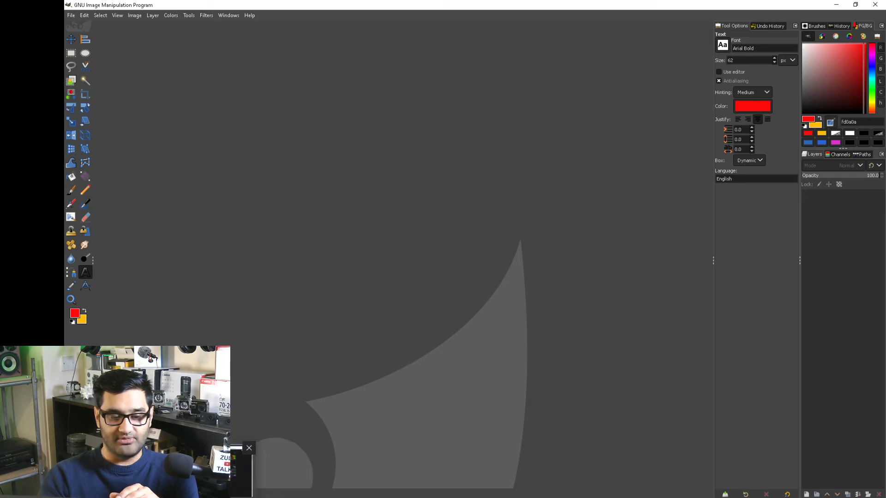
Switch to Firefox and open a new private window.
{"action": "key", "text": "alt+Tab"}
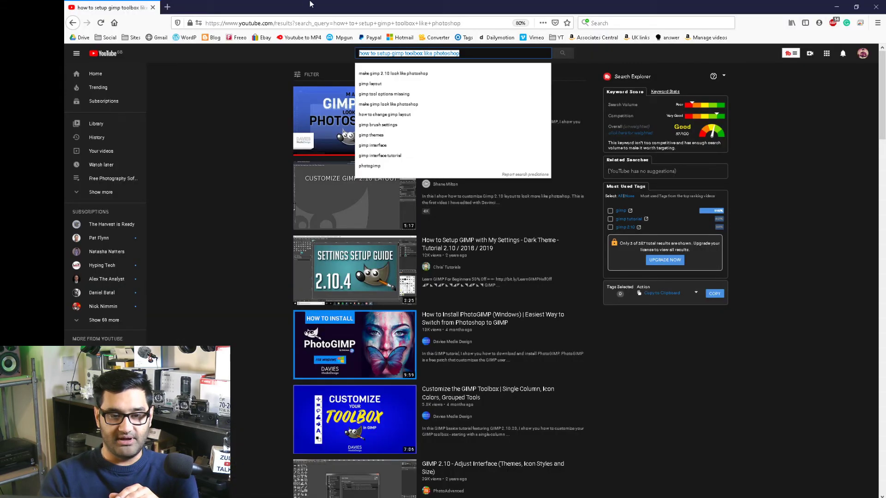
{"action": "left_click", "coordinate": [169, 8]}
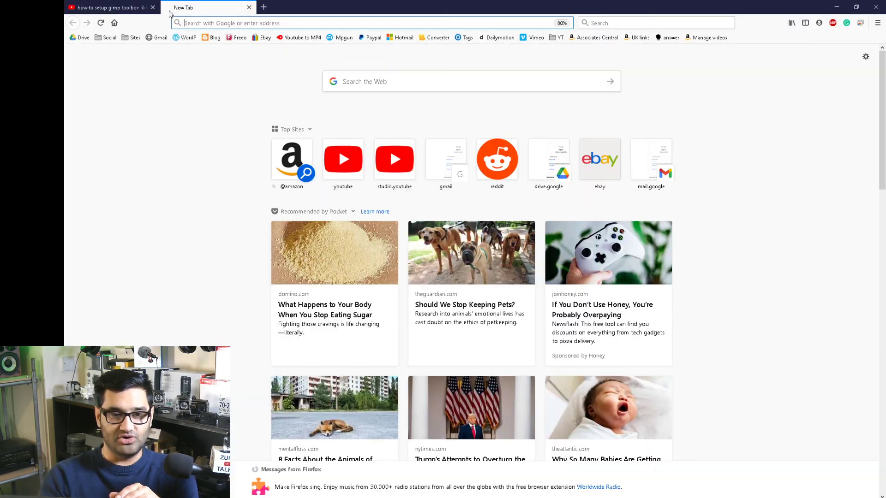
{"action": "left_click", "coordinate": [876, 22]}
{"action": "left_click", "coordinate": [802, 82]}
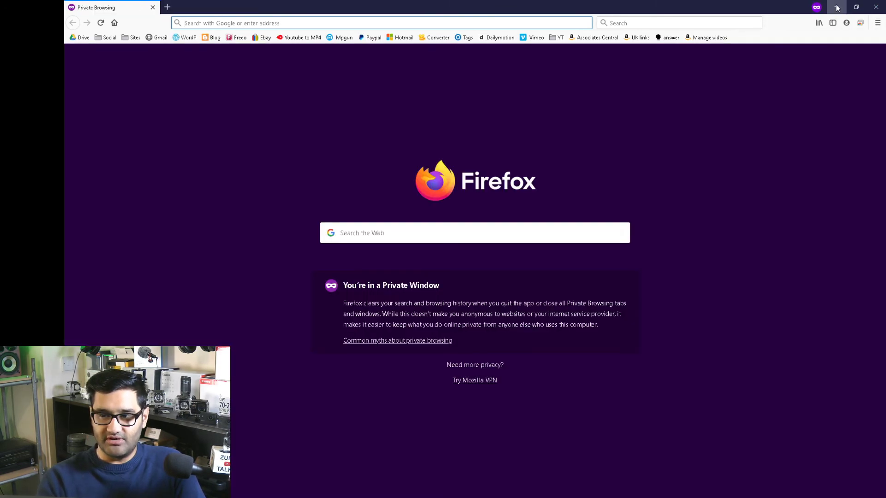
Google 'gimp photoshop shortcuts', accept consent, and open the Configure GIMP 2.10 article.
{"action": "left_click", "coordinate": [630, 21]}
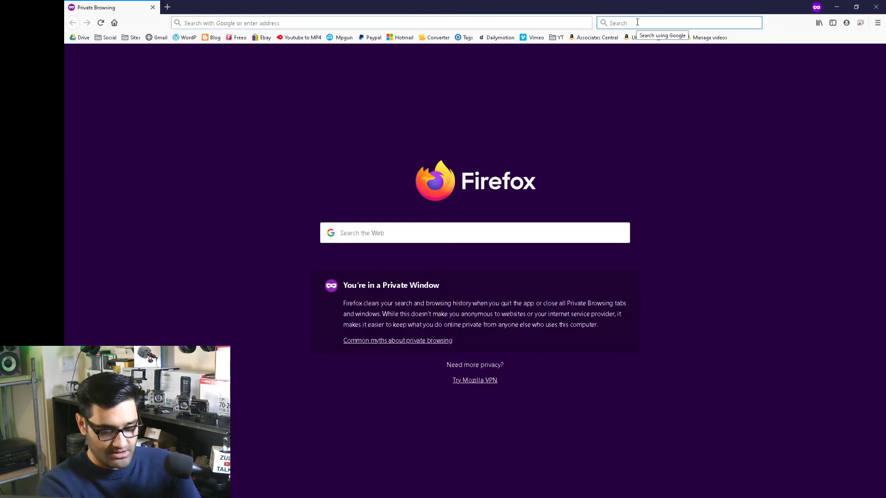
{"action": "type", "text": "gimp p"}
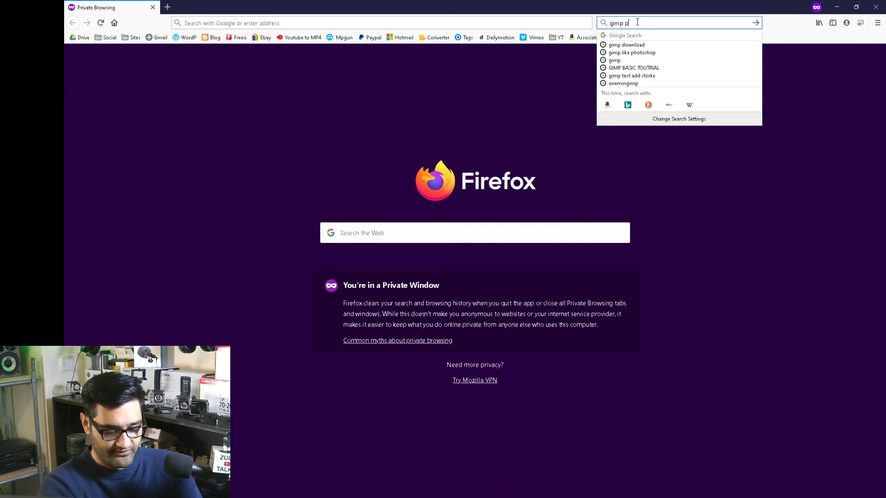
{"action": "type", "text": "hotoshop s"}
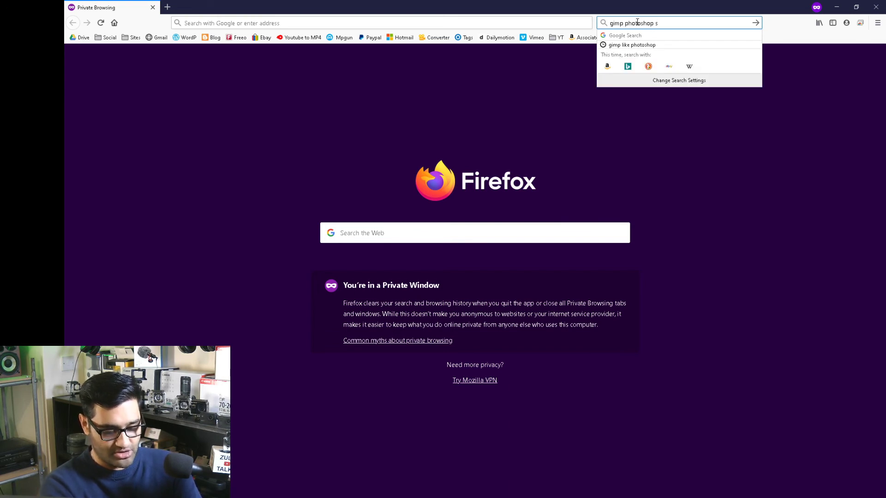
{"action": "type", "text": "hortcuts"}
{"action": "key", "text": "Return"}
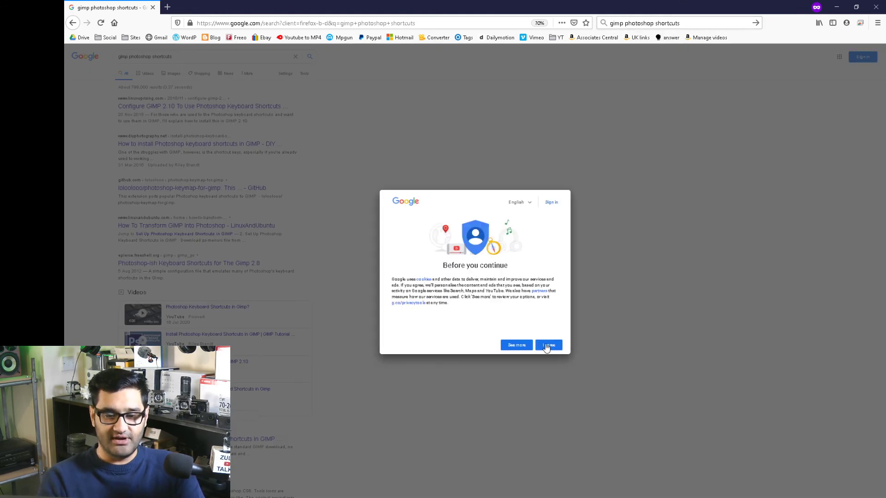
{"action": "left_click", "coordinate": [546, 345]}
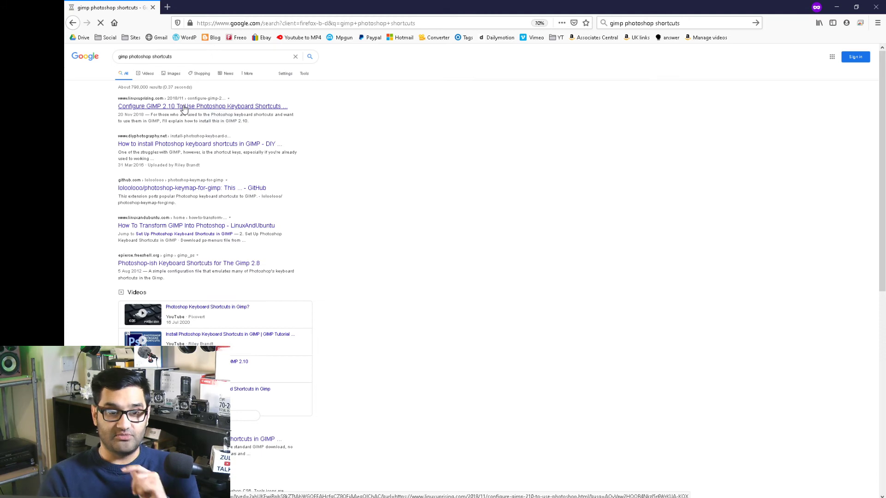
{"action": "left_click", "coordinate": [186, 107]}
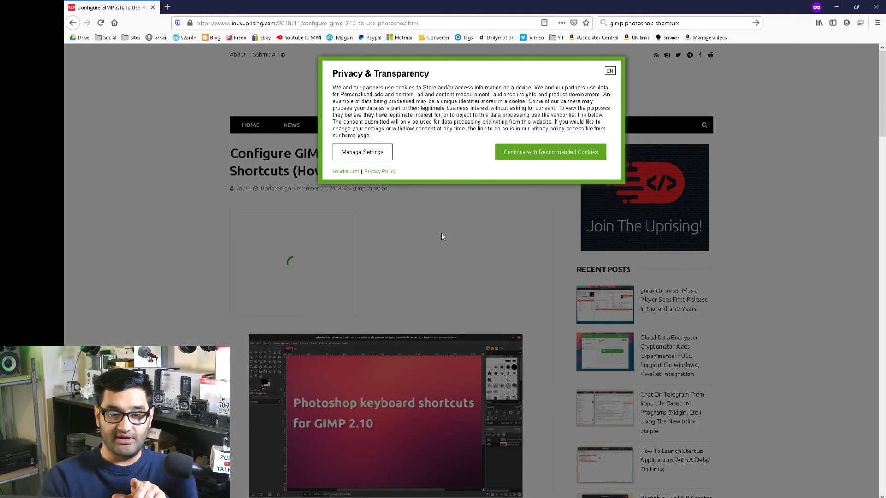
Accept the recommended cookies and scroll down to the GimpPs introduction paragraphs.
{"action": "left_click", "coordinate": [572, 152]}
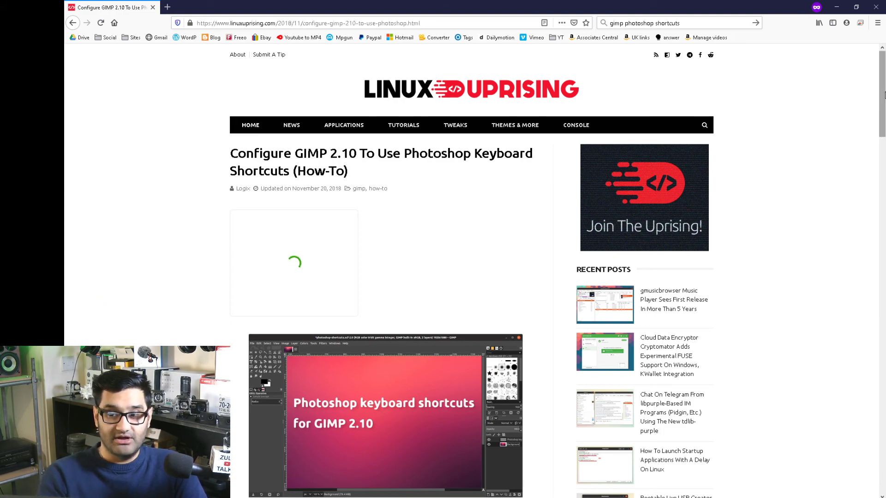
{"action": "left_click_drag", "start_coordinate": [883, 94], "coordinate": [883, 53]}
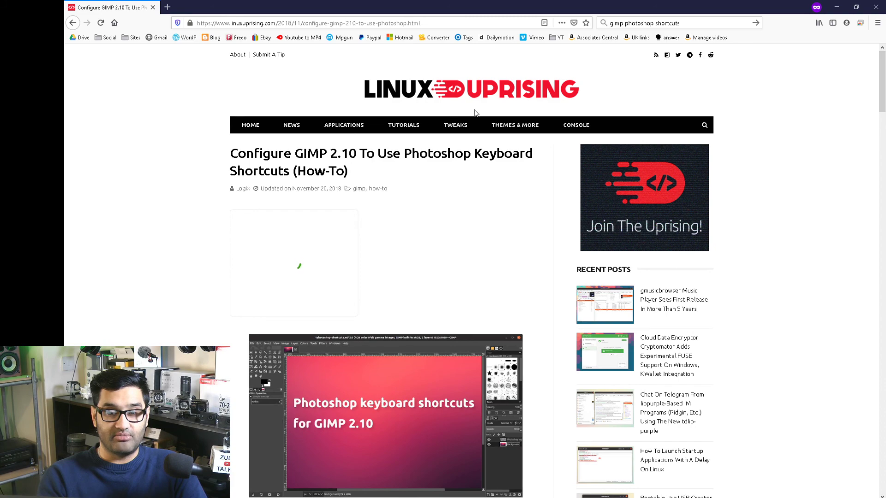
{"action": "scroll", "coordinate": [488, 218], "scroll_direction": "down", "scroll_amount": 4}
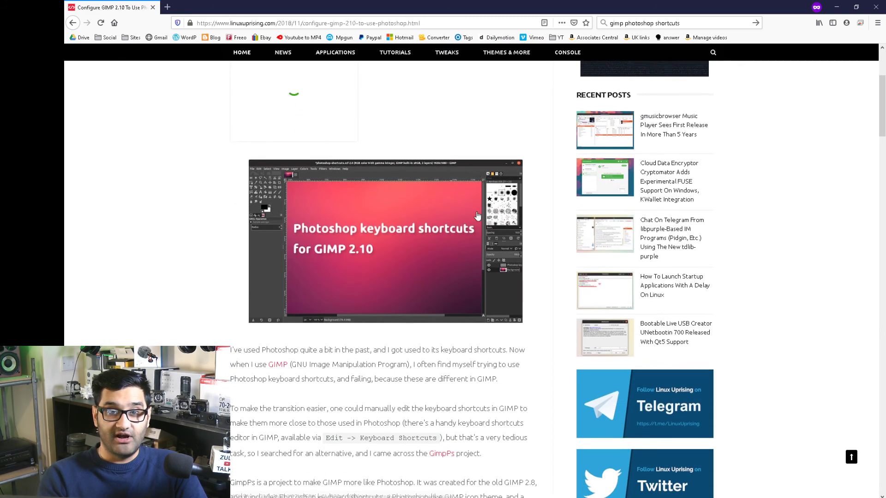
{"action": "scroll", "coordinate": [477, 215], "scroll_direction": "down", "scroll_amount": 5}
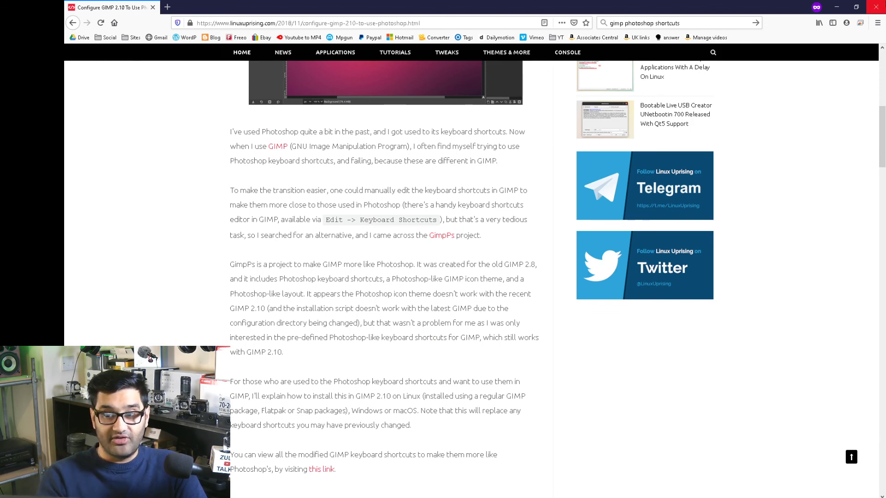
Leave the Photoshop-shortcuts article in Firefox and bring the rearranged GIMP window back to the front.
{"action": "left_click", "coordinate": [836, 7]}
{"action": "left_click", "coordinate": [836, 7]}
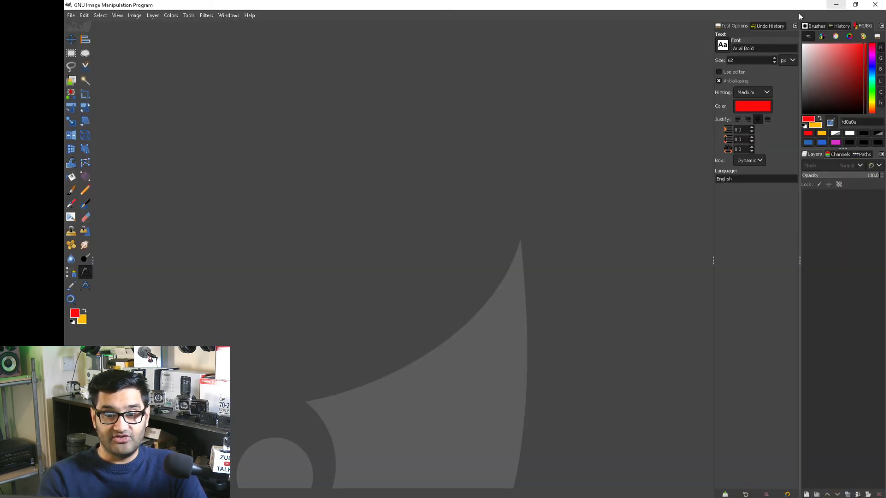